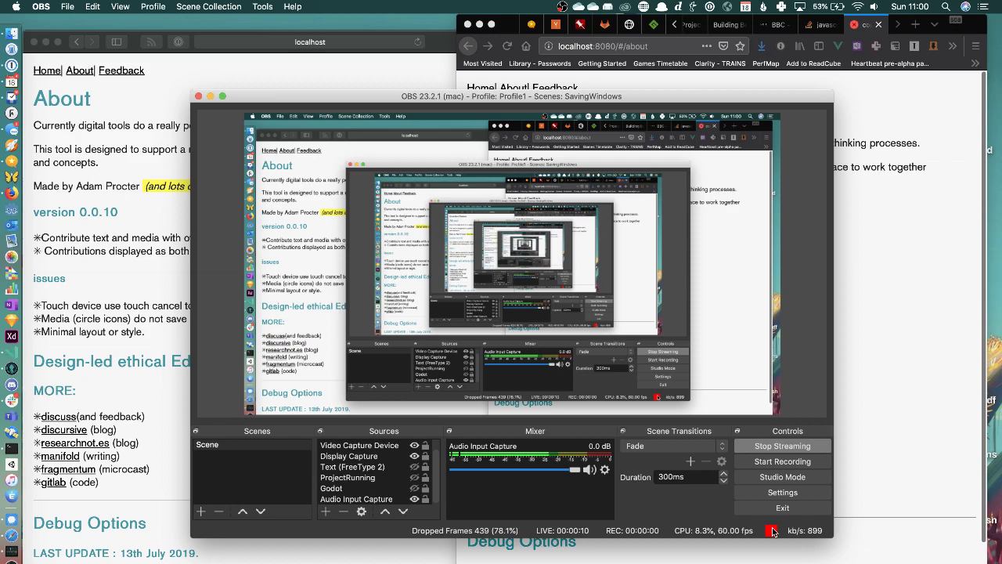
# Hide the OBS window and open the nodenoggin Home page in both browser windows
pyautogui.press('super+h')
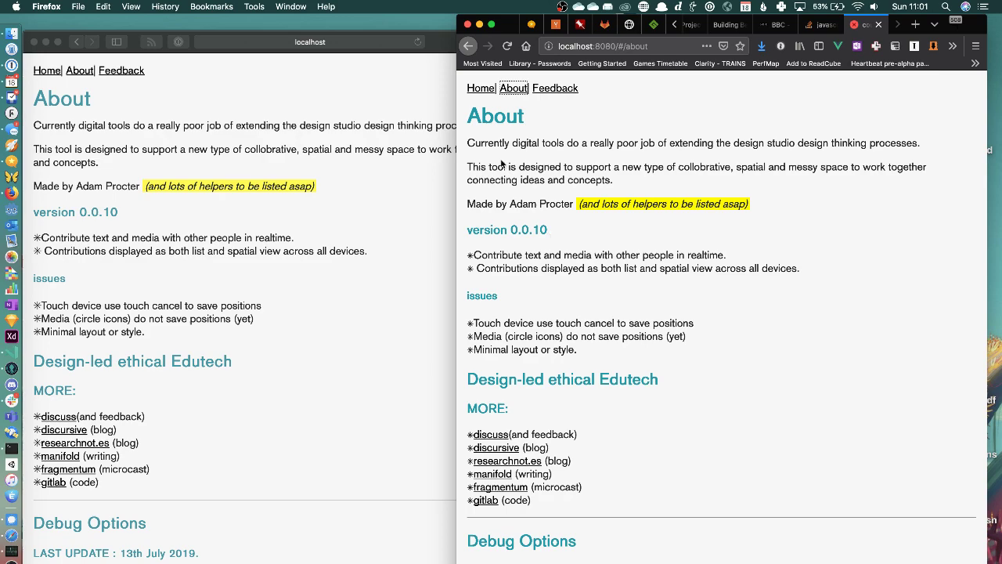
pyautogui.click(124, 117)
pyautogui.click(607, 121)
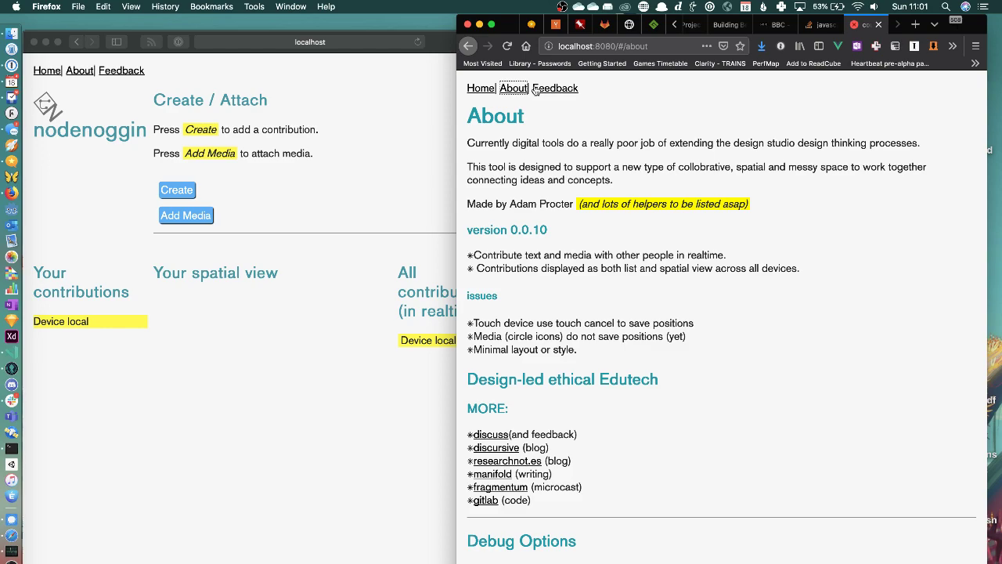
pyautogui.click(481, 89)
pyautogui.click(490, 90)
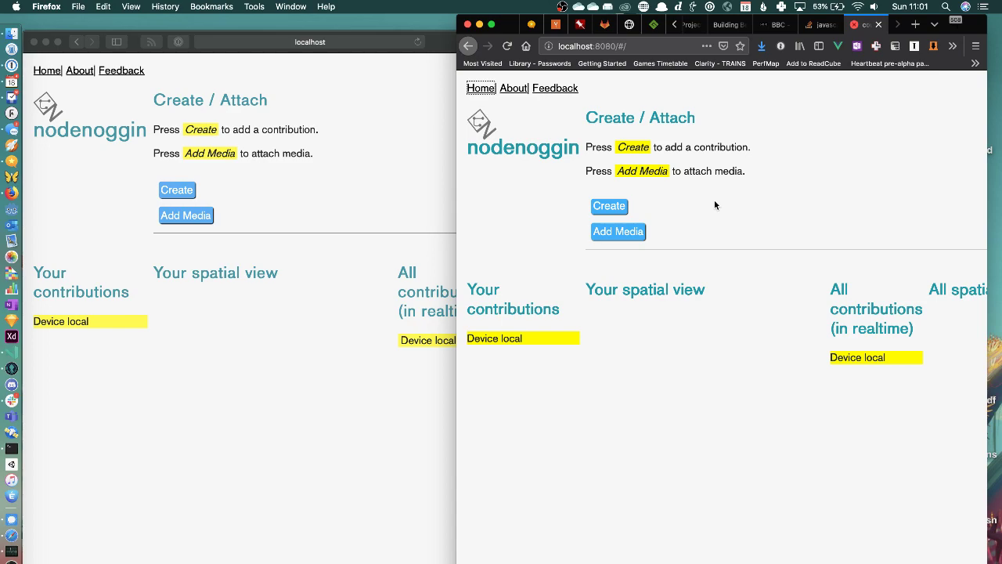
# Create a note reading "object one"
pyautogui.click(606, 205)
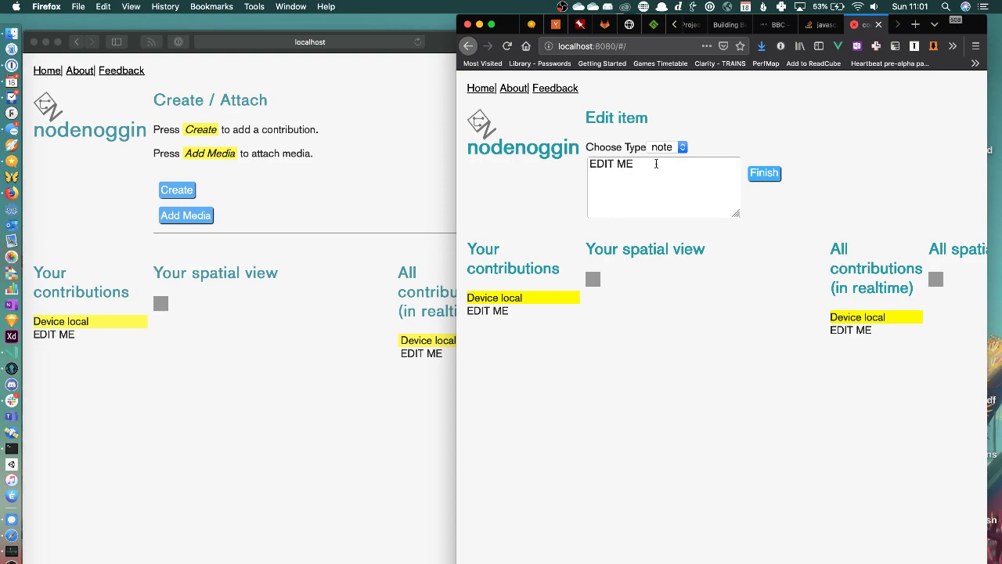
pyautogui.tripleClick(656, 164)
pyautogui.write('obj')
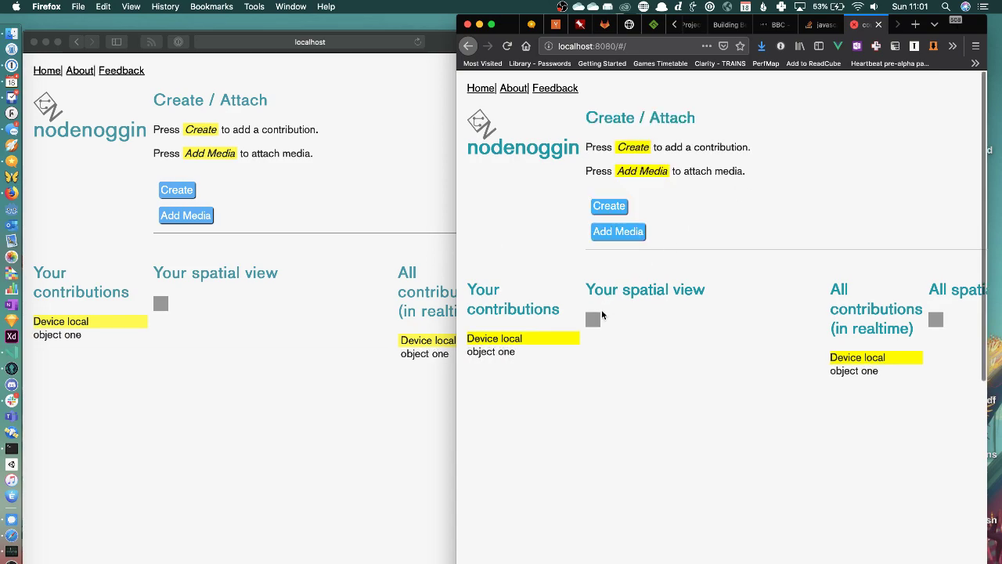
# Reposition the object one square in the spatial view from both browser windows, ending below the centre of the heading
pyautogui.scroll(-2, 623, 295)
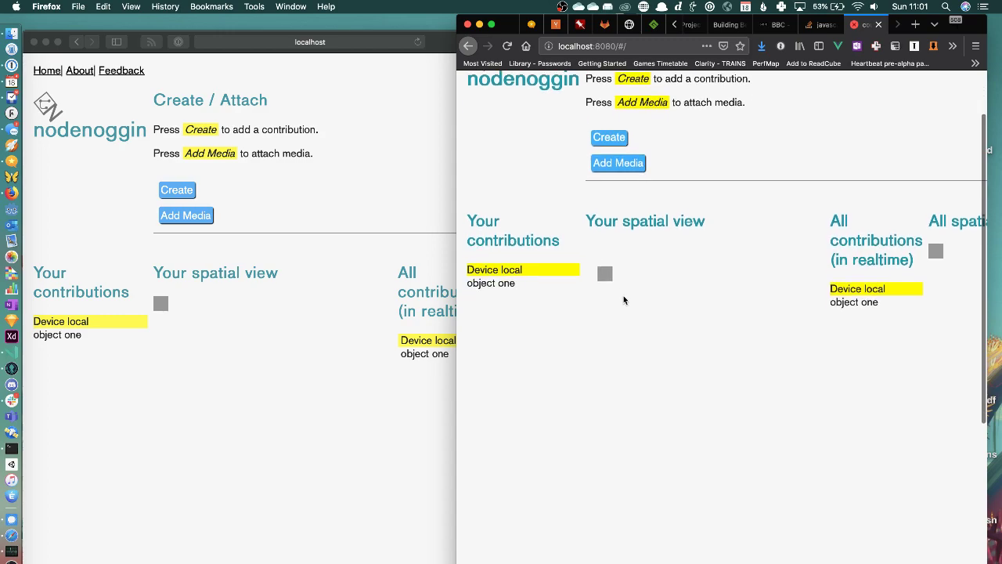
pyautogui.click(647, 332)
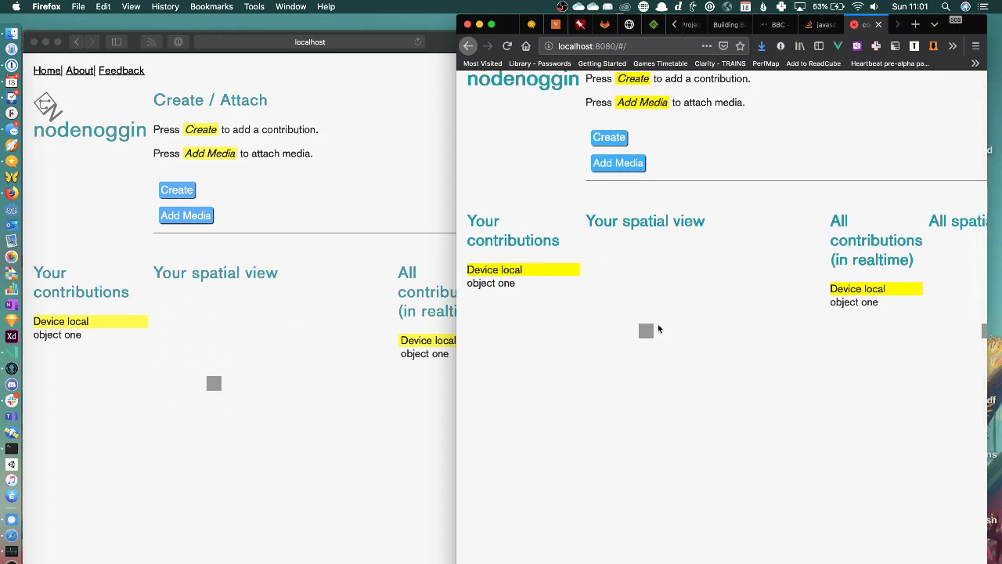
pyautogui.click(247, 357)
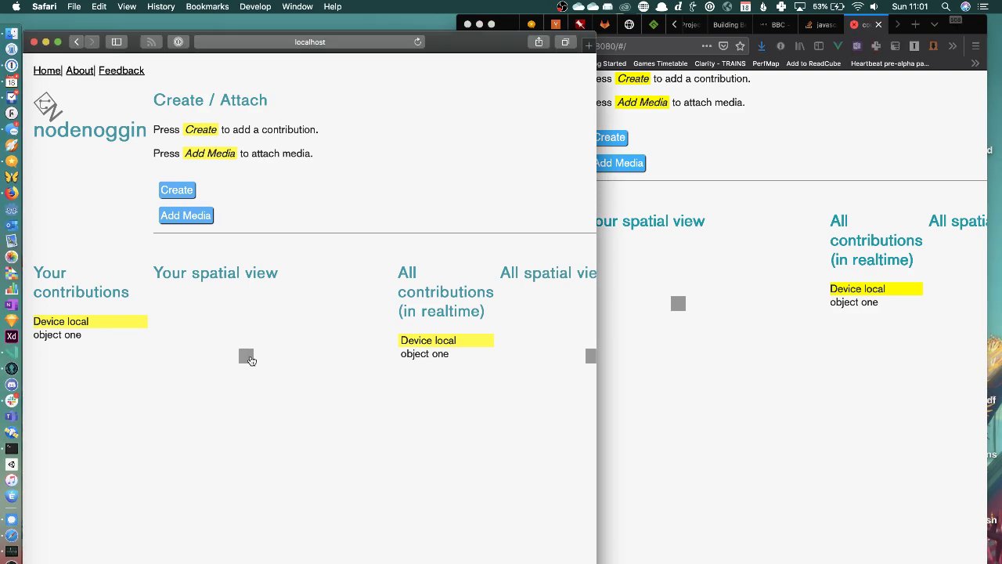
pyautogui.click(211, 339)
pyautogui.click(695, 311)
pyautogui.moveTo(640, 289); pyautogui.dragTo(671, 324)
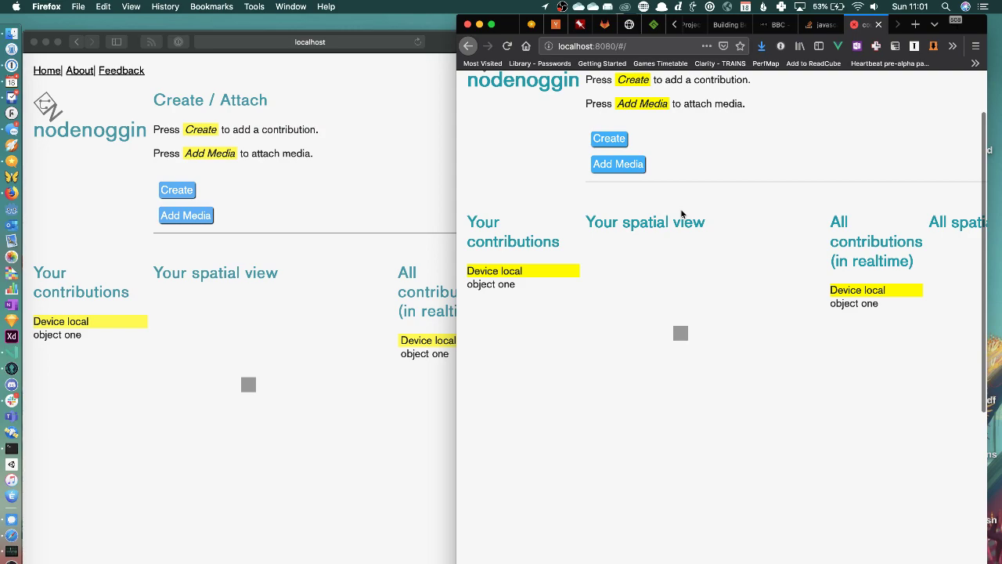
# Create a note reading "object2" and connect its square, placed just below and left of object one's, to object one's square
pyautogui.click(609, 138)
pyautogui.moveTo(675, 170); pyautogui.dragTo(537, 149)
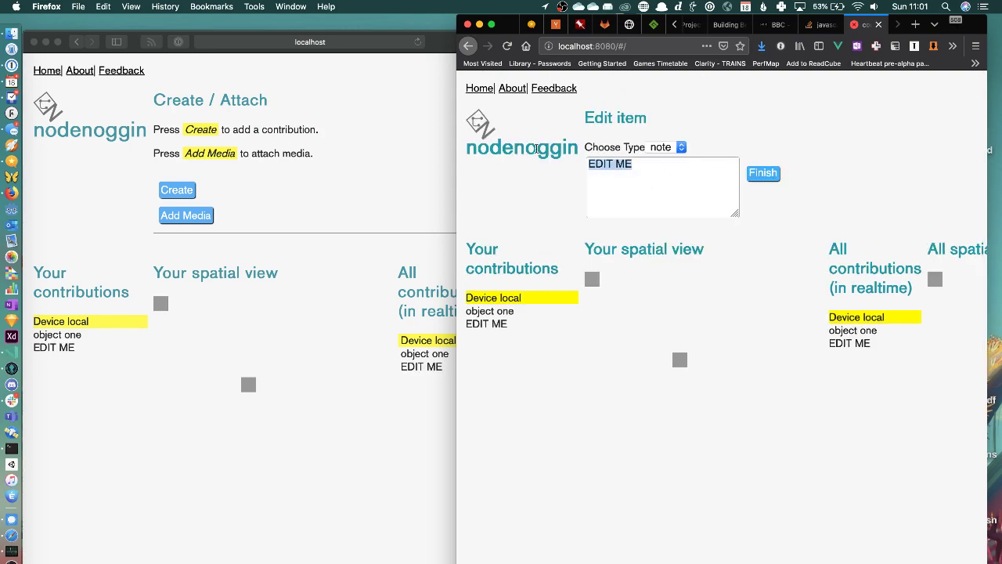
pyautogui.write('object2')
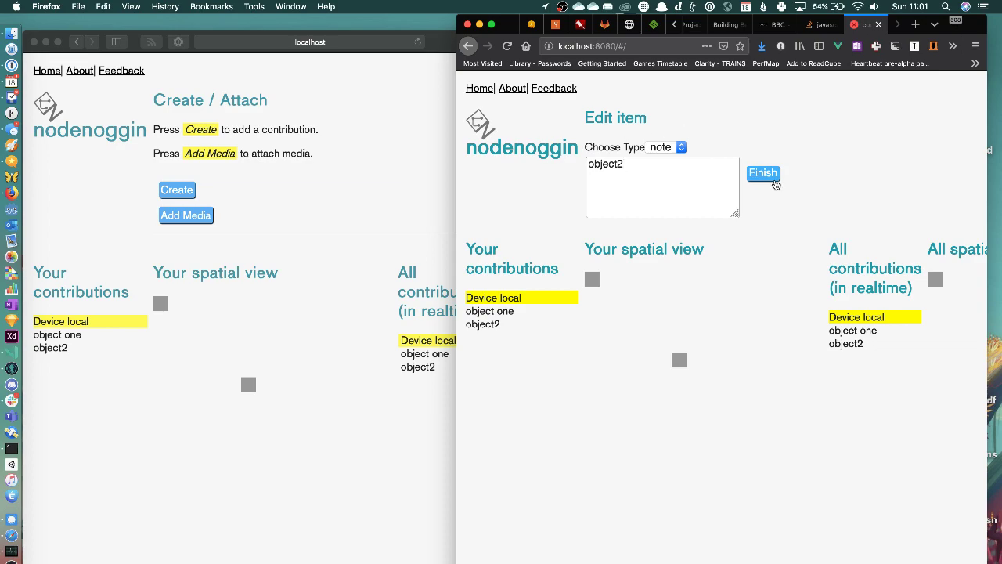
pyautogui.click(774, 179)
pyautogui.moveTo(587, 319); pyautogui.dragTo(621, 411)
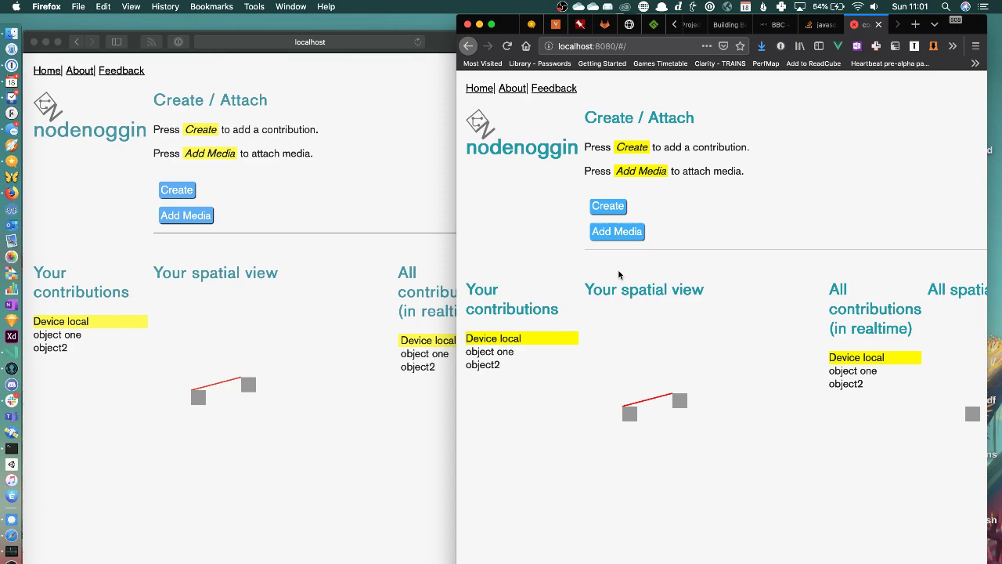
# Change the second note's text to "object tw"
pyautogui.click(628, 414)
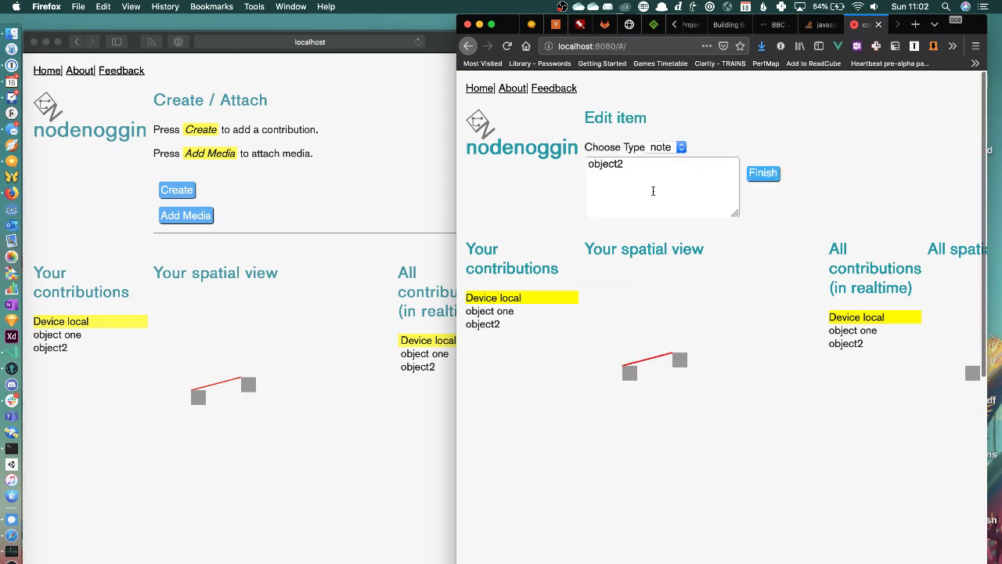
pyautogui.click(643, 164)
pyautogui.press('BackSpace')
pyautogui.write('t')
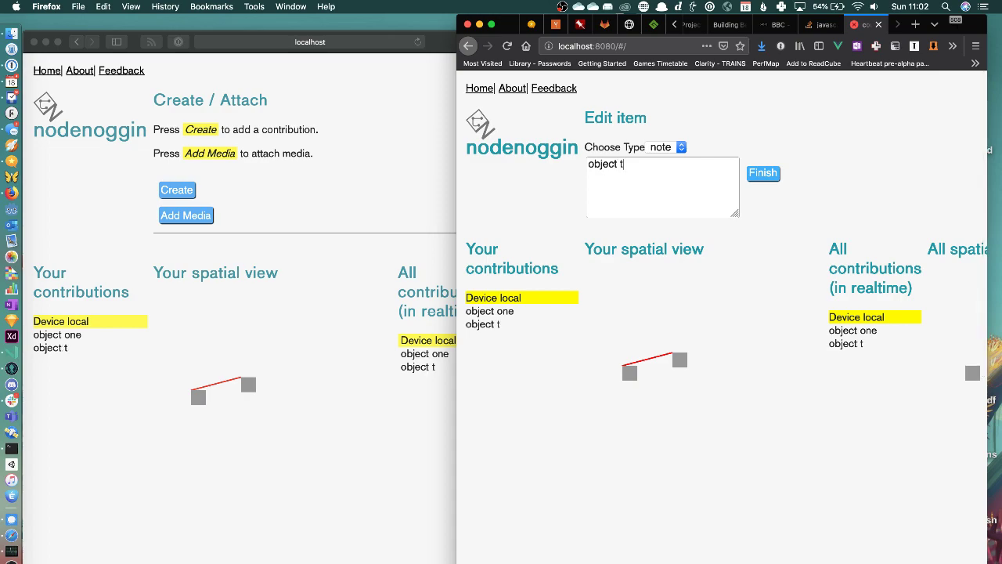
pyautogui.write('wo')
pyautogui.click(763, 173)
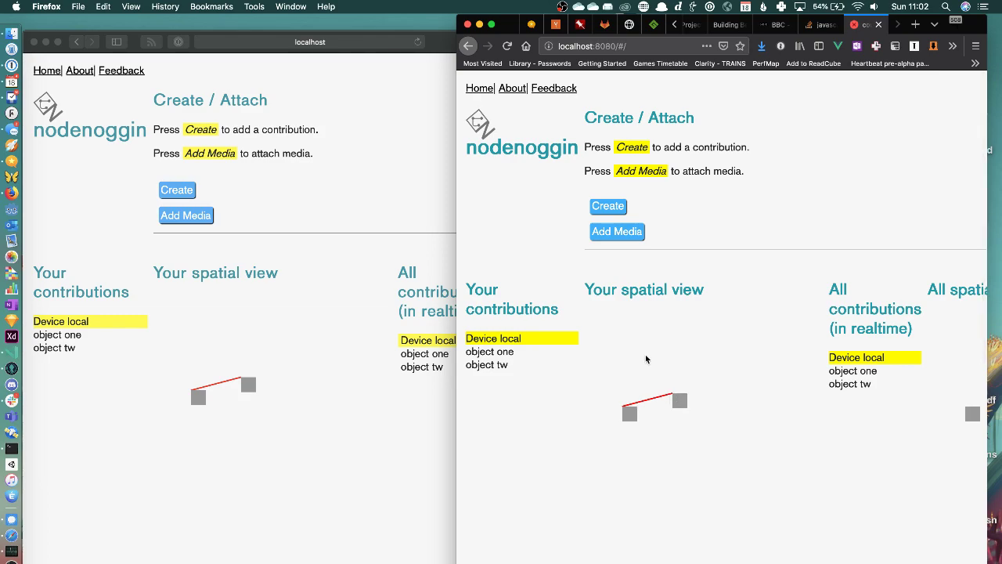
# Create a third note reading "object three"
pyautogui.click(608, 206)
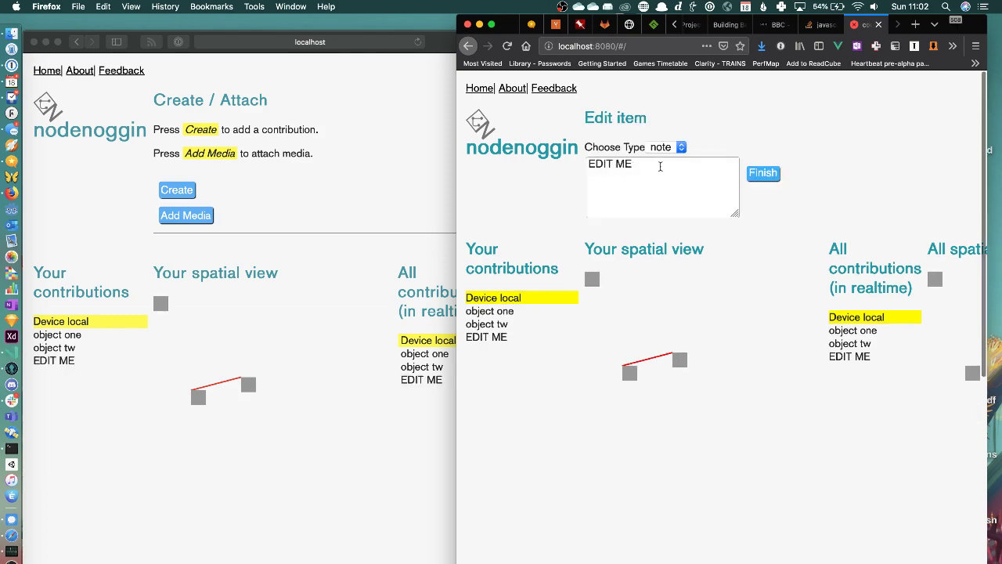
pyautogui.moveTo(653, 164); pyautogui.dragTo(518, 141)
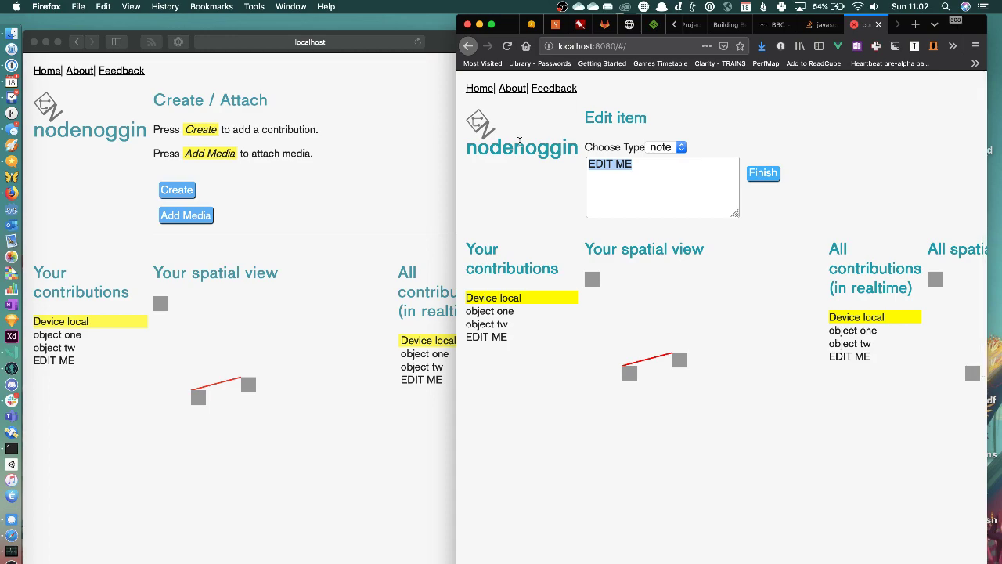
pyautogui.write('obj')
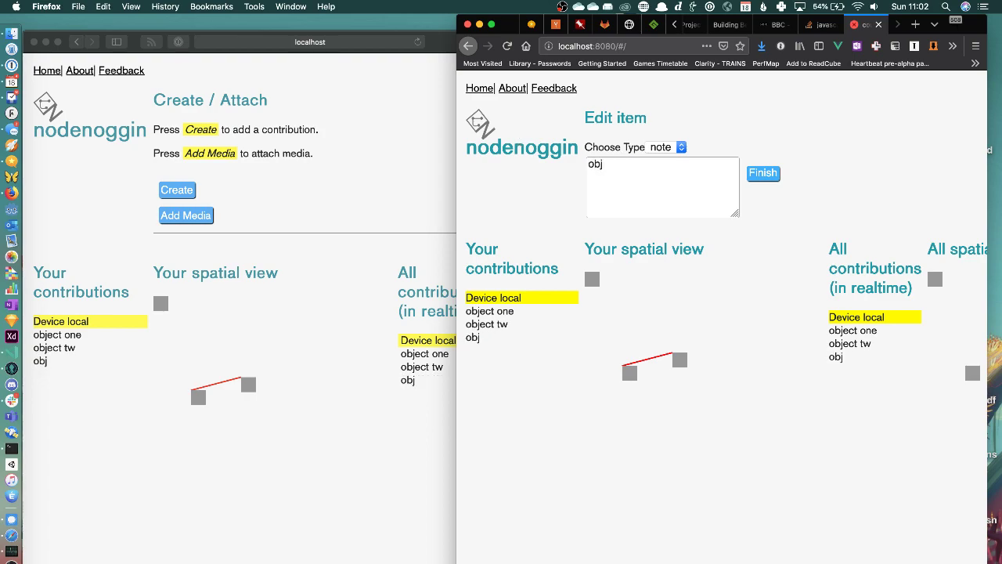
pyautogui.write('ect three')
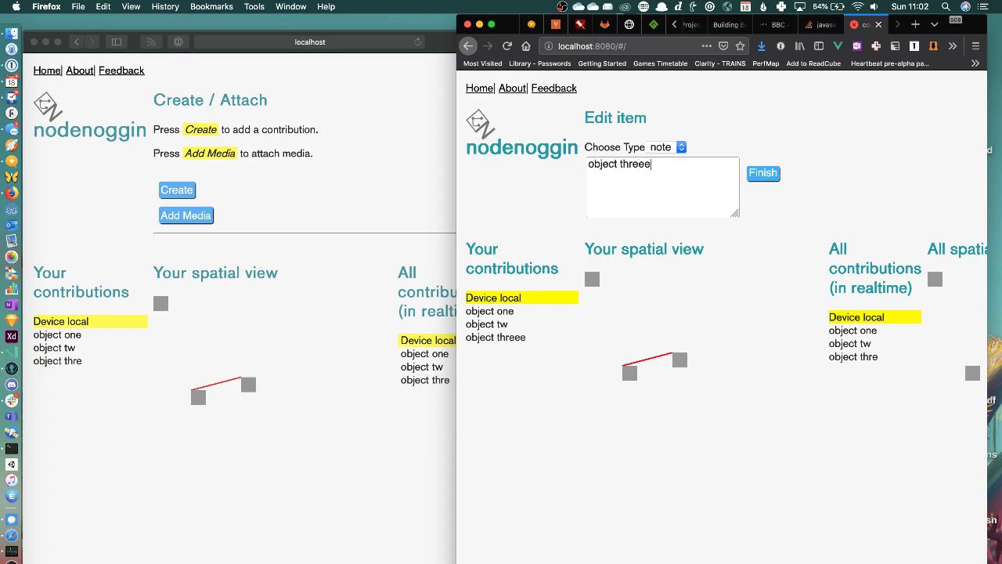
pyautogui.click(760, 177)
# Correct the second note's text to "object two"
pyautogui.click(631, 411)
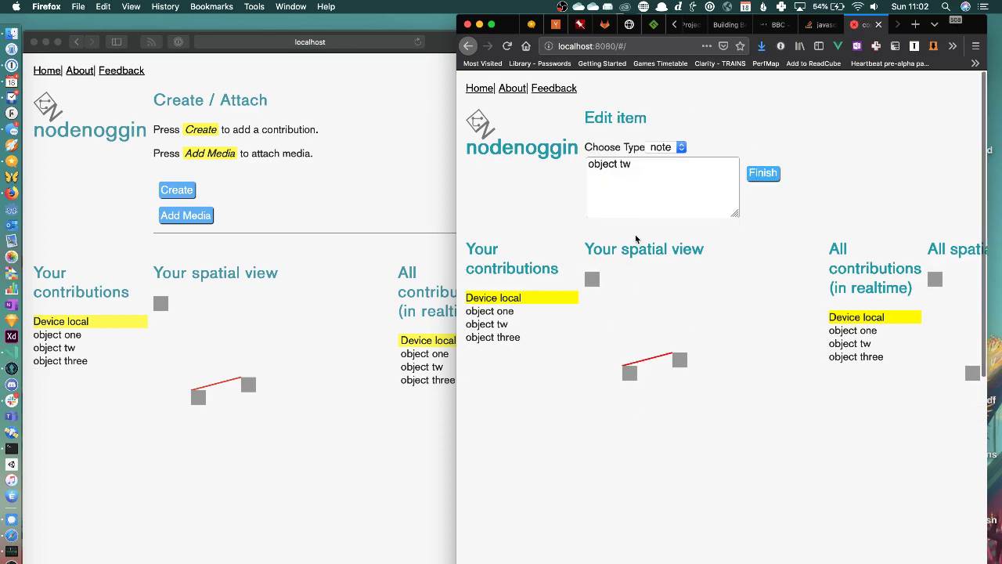
pyautogui.click(645, 163)
pyautogui.write('o')
pyautogui.click(763, 173)
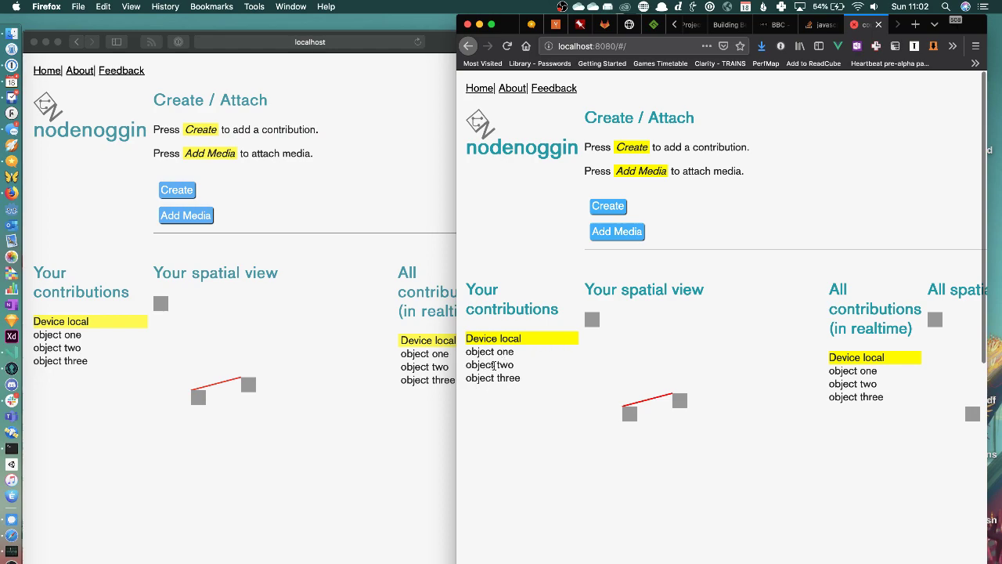
# Spread out the three squares with object two at the upper left, object one at the lower left and object three on the right
pyautogui.moveTo(591, 319); pyautogui.dragTo(674, 455)
pyautogui.moveTo(629, 413); pyautogui.dragTo(607, 353)
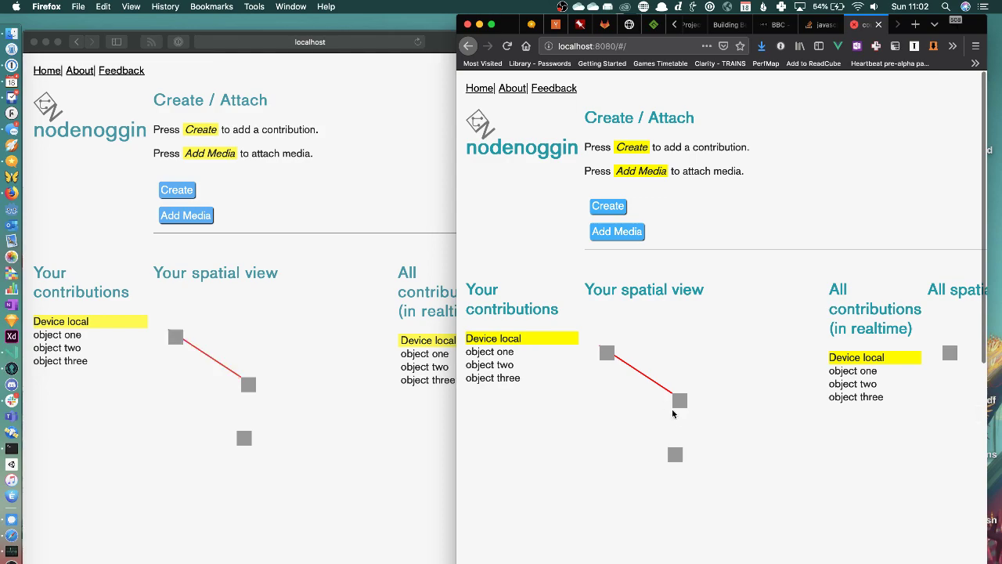
pyautogui.moveTo(672, 414); pyautogui.dragTo(607, 447)
pyautogui.moveTo(680, 446); pyautogui.dragTo(709, 377)
pyautogui.moveTo(606, 353); pyautogui.dragTo(643, 369)
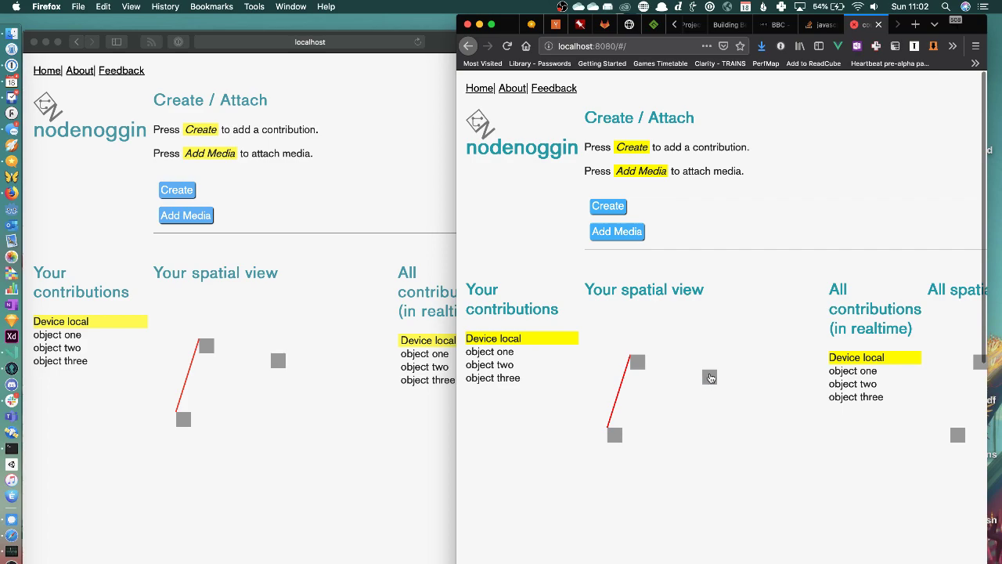
# Connect the object three square to the object two and object one squares so the three form a triangle
pyautogui.click(709, 378)
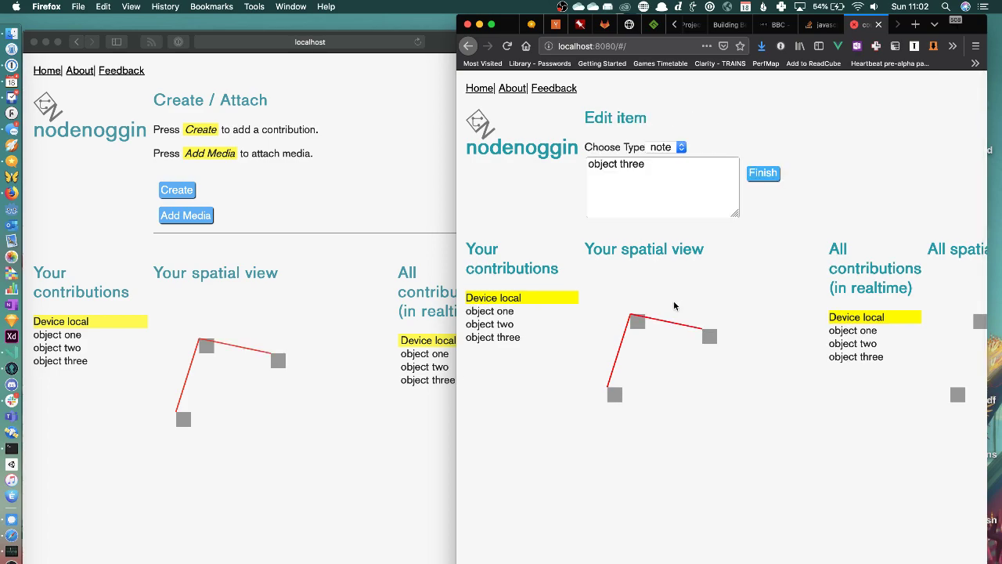
pyautogui.click(764, 173)
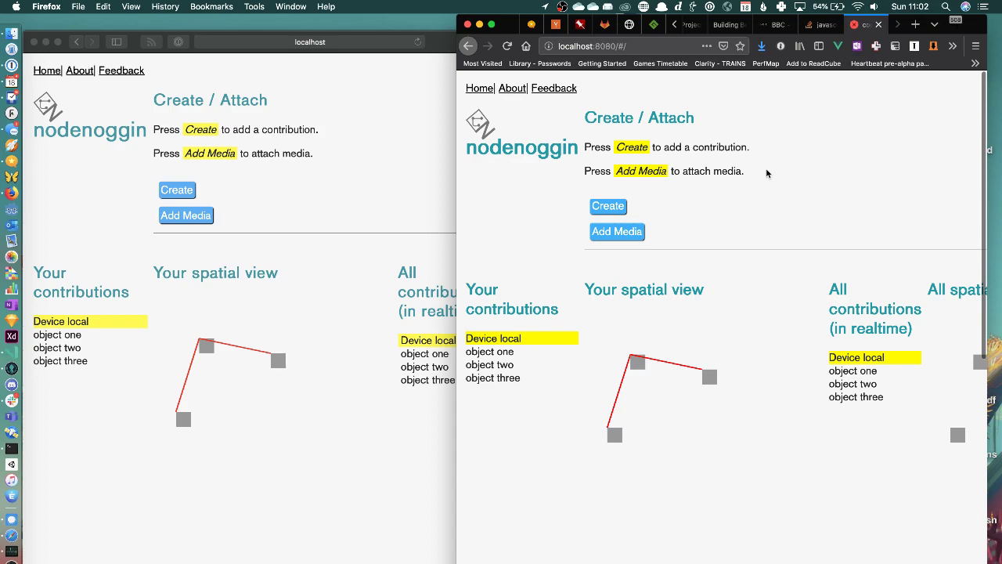
pyautogui.moveTo(707, 377); pyautogui.dragTo(698, 420)
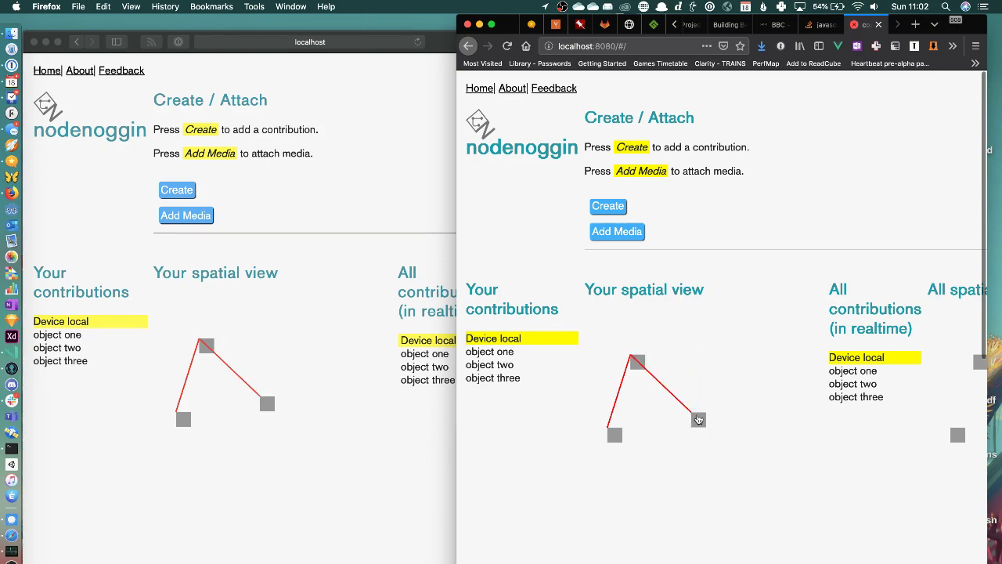
pyautogui.click(614, 435)
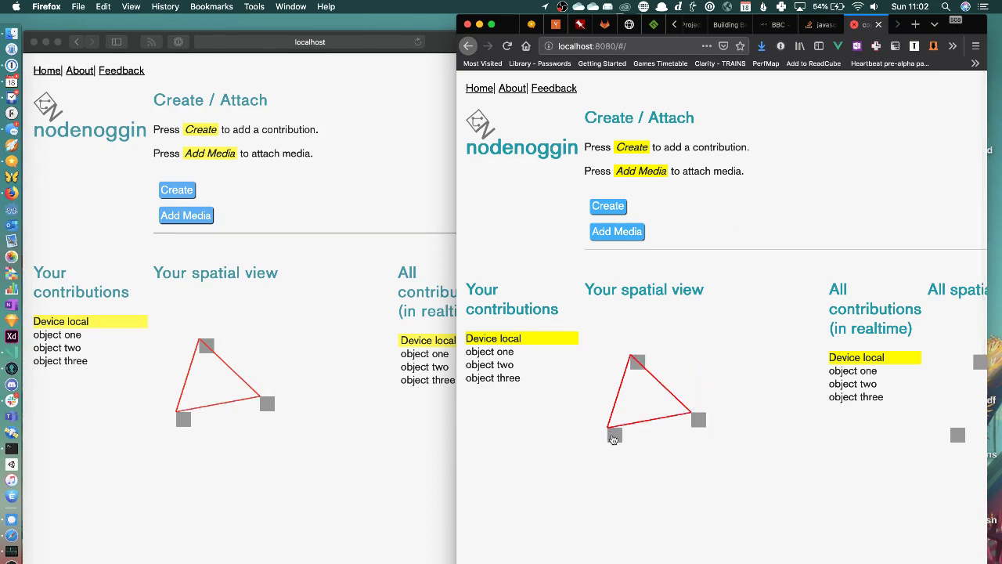
# Rearrange the connected triangle with object one at the upper right, object two on the left and object three at the bottom
pyautogui.moveTo(614, 435); pyautogui.dragTo(728, 350)
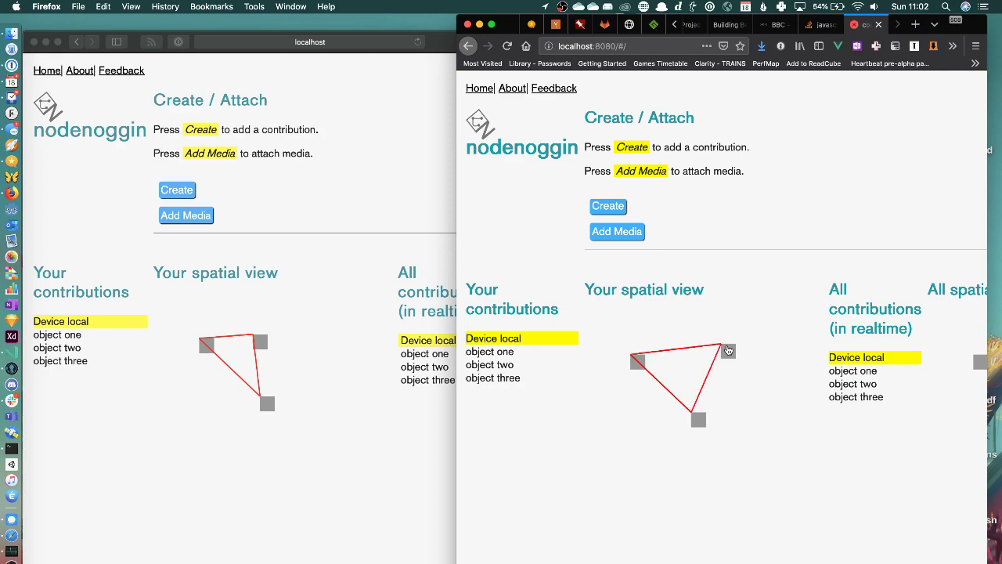
pyautogui.moveTo(637, 360); pyautogui.dragTo(612, 407)
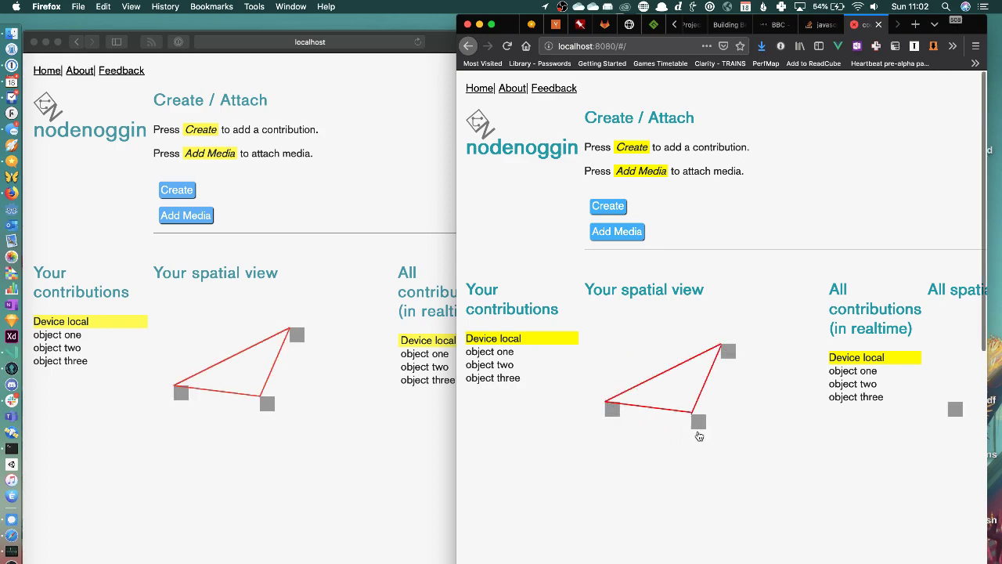
pyautogui.moveTo(699, 436); pyautogui.dragTo(698, 470)
# Add a fourth note with the default "EDIT ME" text and connect its square, placed right of the triangle, to object one's square
pyautogui.click(615, 206)
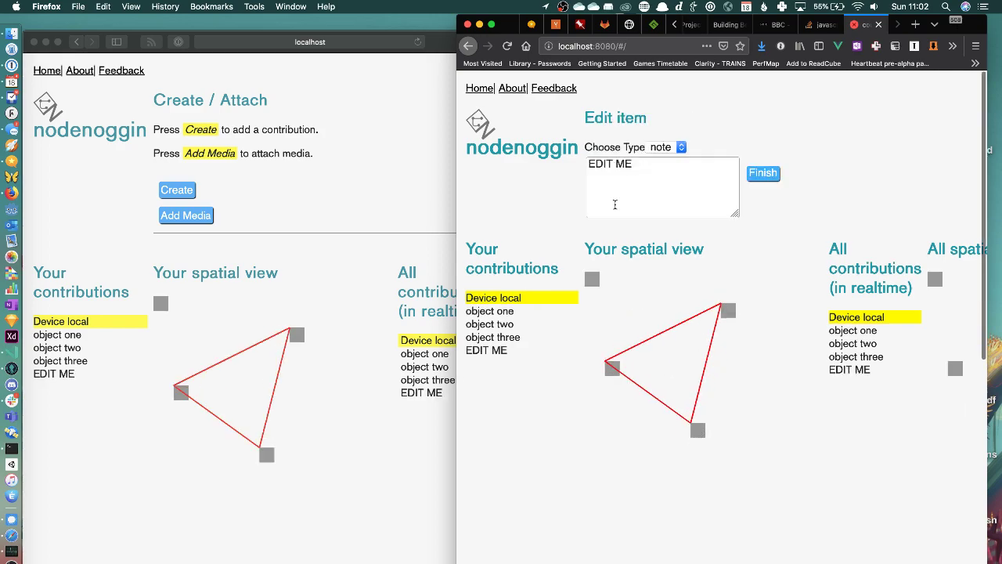
pyautogui.click(755, 171)
pyautogui.moveTo(592, 322); pyautogui.dragTo(740, 436)
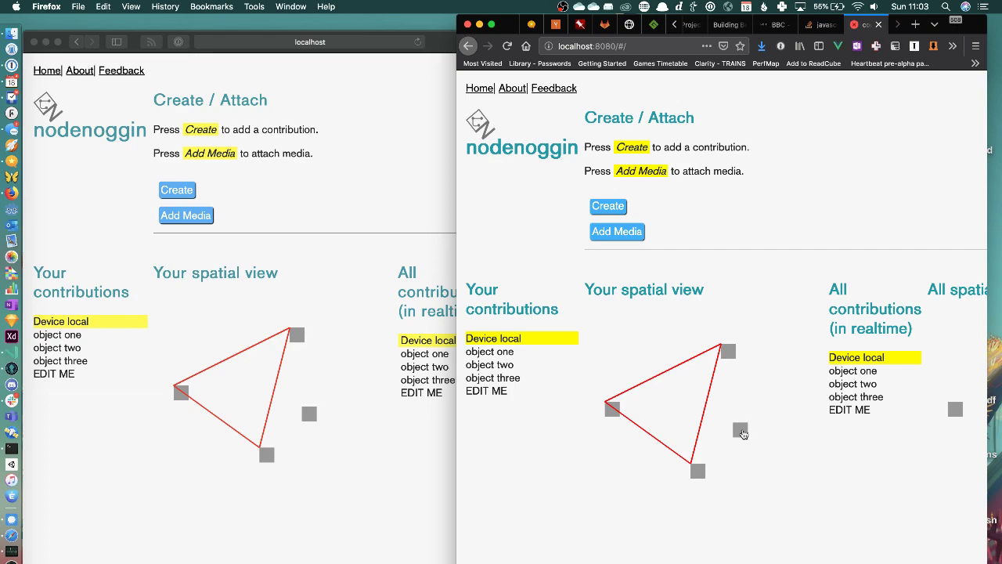
pyautogui.click(741, 432)
# Rearrange the four connected squares, with object one at the top, object two to its left, object three at the lower left and "EDIT ME" on the right
pyautogui.moveTo(697, 471); pyautogui.dragTo(645, 469)
pyautogui.moveTo(611, 410); pyautogui.dragTo(600, 347)
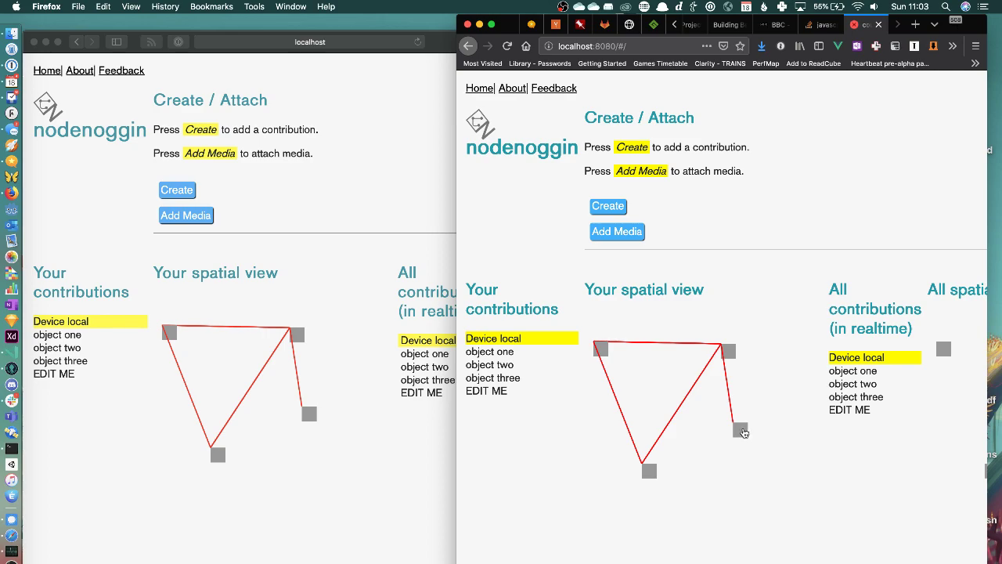
pyautogui.moveTo(743, 432); pyautogui.dragTo(743, 487)
pyautogui.moveTo(727, 350); pyautogui.dragTo(681, 395)
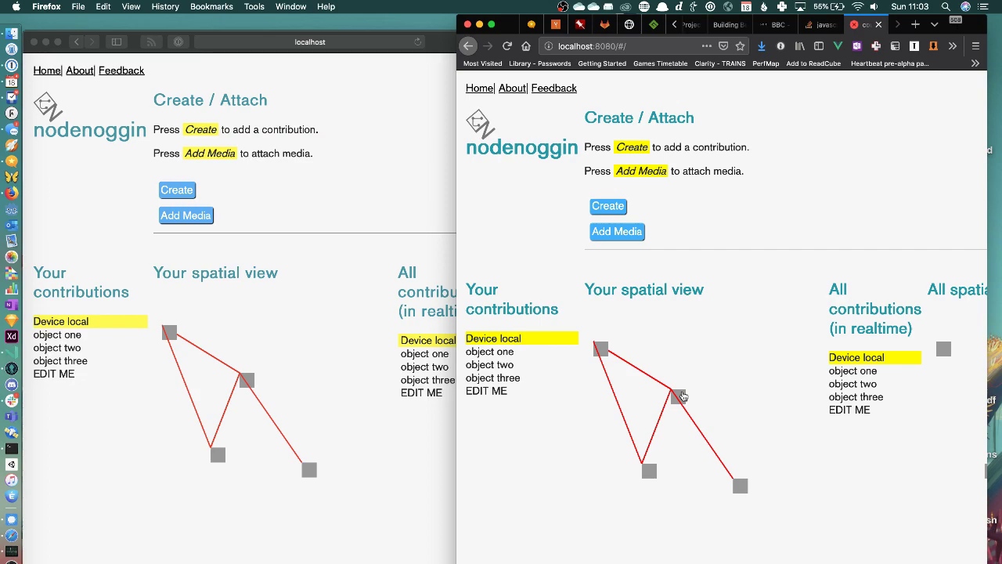
pyautogui.moveTo(681, 395); pyautogui.dragTo(718, 338)
pyautogui.moveTo(602, 349); pyautogui.dragTo(642, 374)
pyautogui.moveTo(651, 474); pyautogui.dragTo(612, 517)
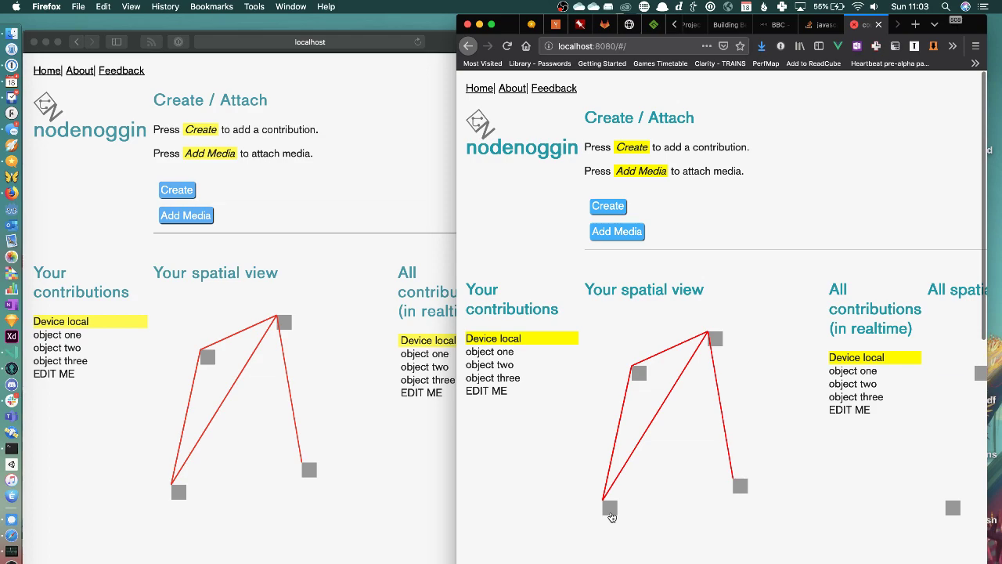
pyautogui.moveTo(740, 485); pyautogui.dragTo(744, 404)
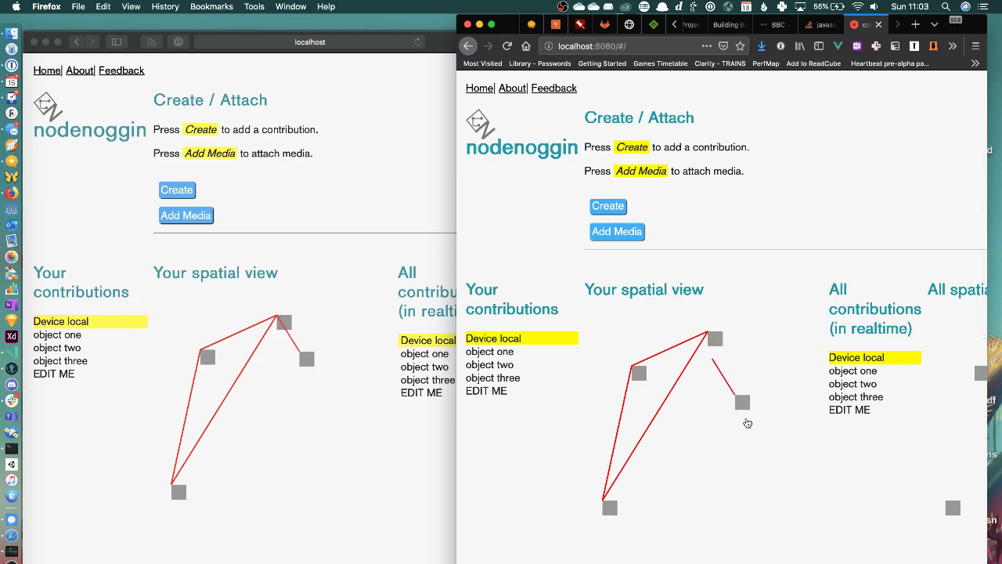
# Add a fifth note with the default "EDIT ME" text, place its square right of object three's square, and connect the two
pyautogui.click(608, 205)
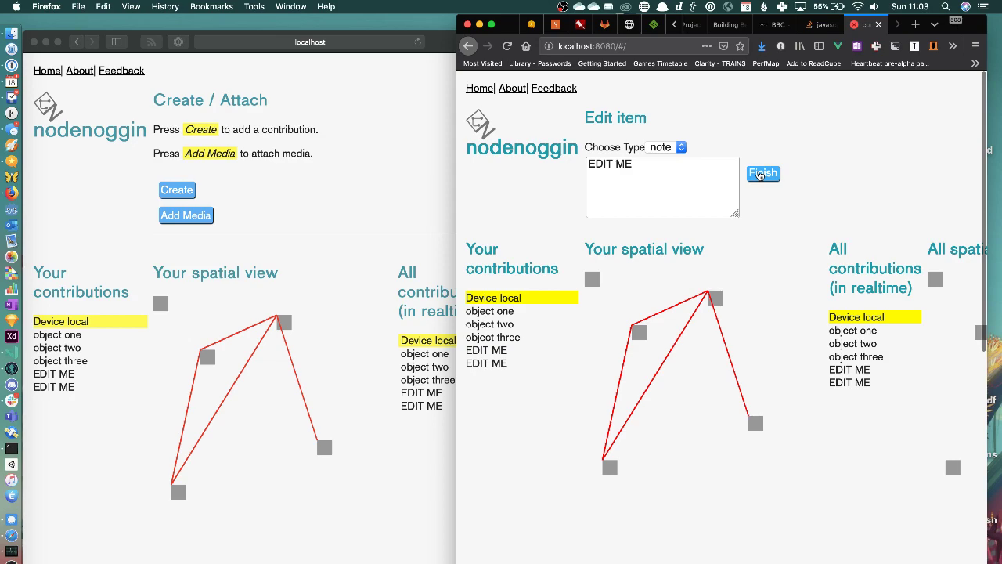
pyautogui.click(759, 174)
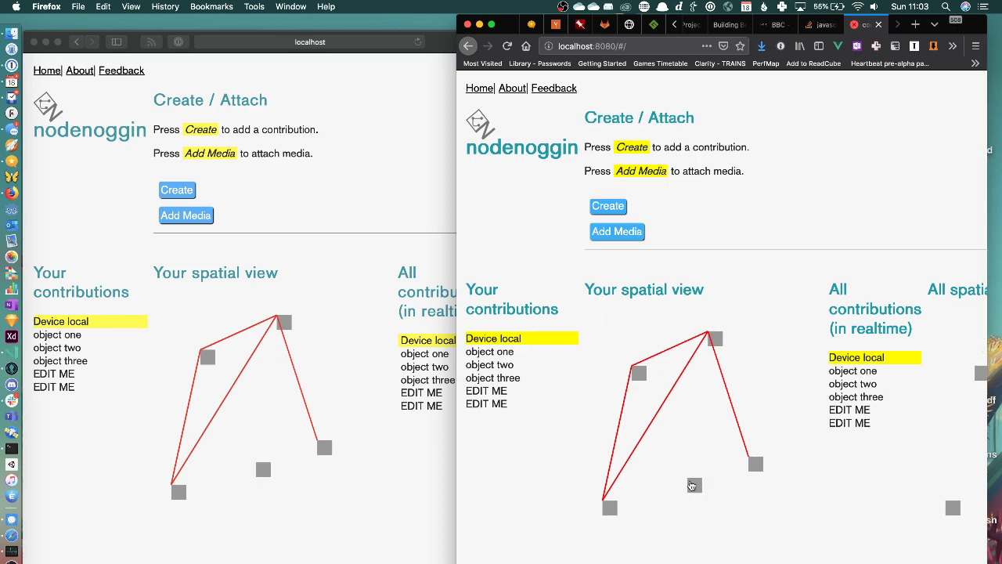
pyautogui.click(693, 485)
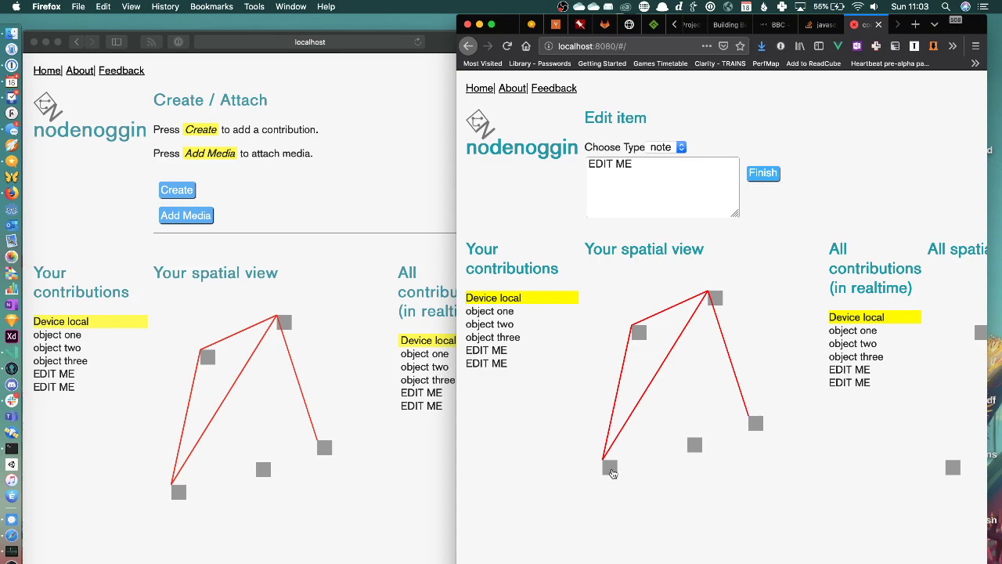
pyautogui.moveTo(612, 471); pyautogui.dragTo(700, 487)
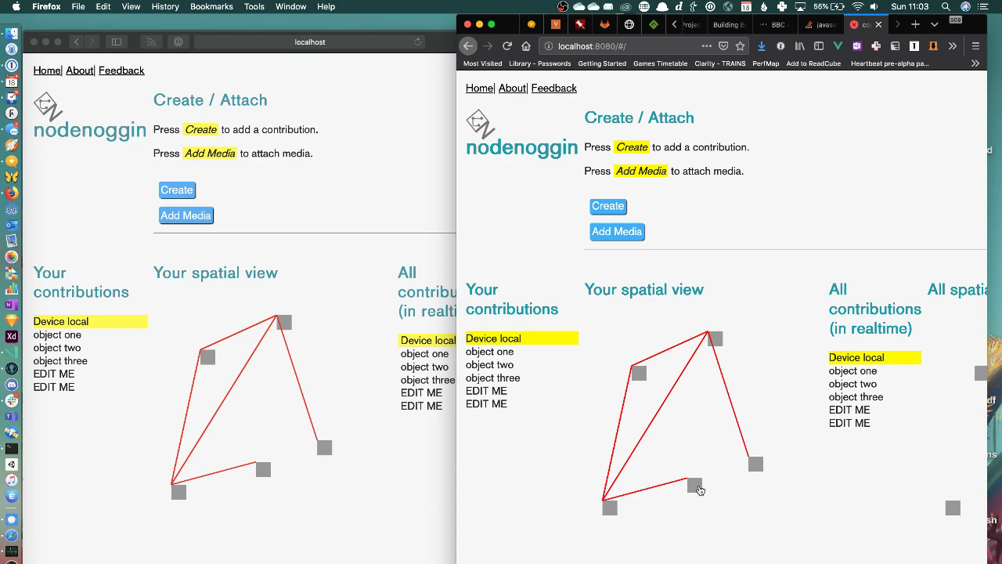
# Rearrange the lower squares, with the new "EDIT ME" at the bottom, object three above it and the other "EDIT ME" closer below object one
pyautogui.moveTo(700, 490); pyautogui.dragTo(677, 546)
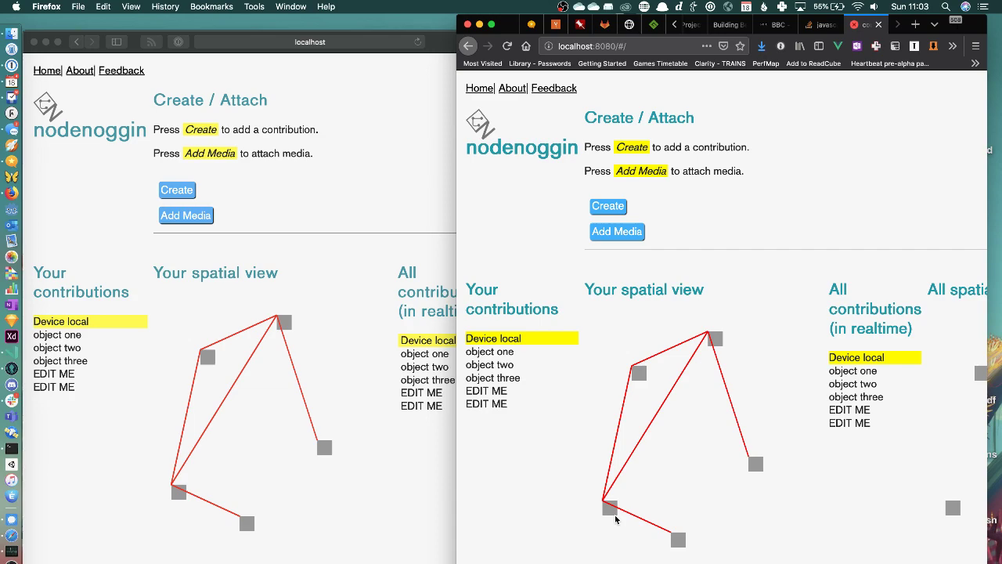
pyautogui.moveTo(615, 515); pyautogui.dragTo(660, 489)
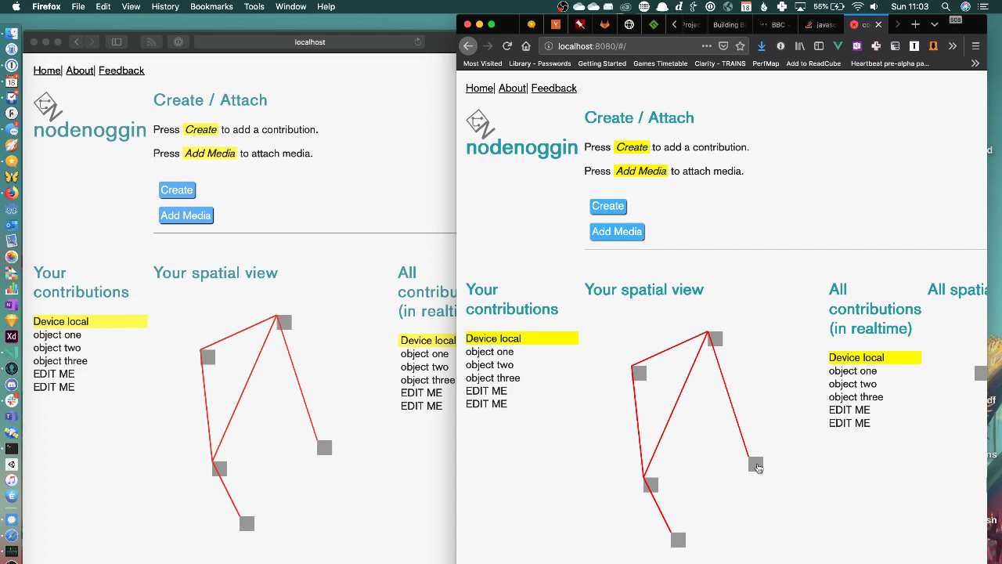
pyautogui.moveTo(678, 540)
pyautogui.mouseDown()
pyautogui.moveTo(728, 480)
pyautogui.moveTo(689, 551)
pyautogui.mouseUp()
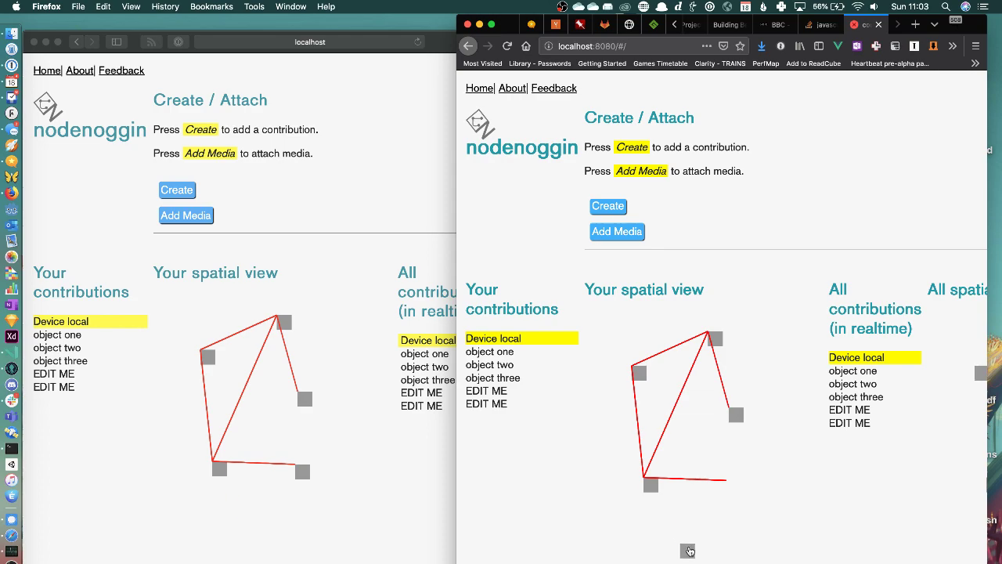
# Check the layout in the all spatial view, and move object two's square to the upper left and object one's toward the centre
pyautogui.hscroll(5, 722, 404)
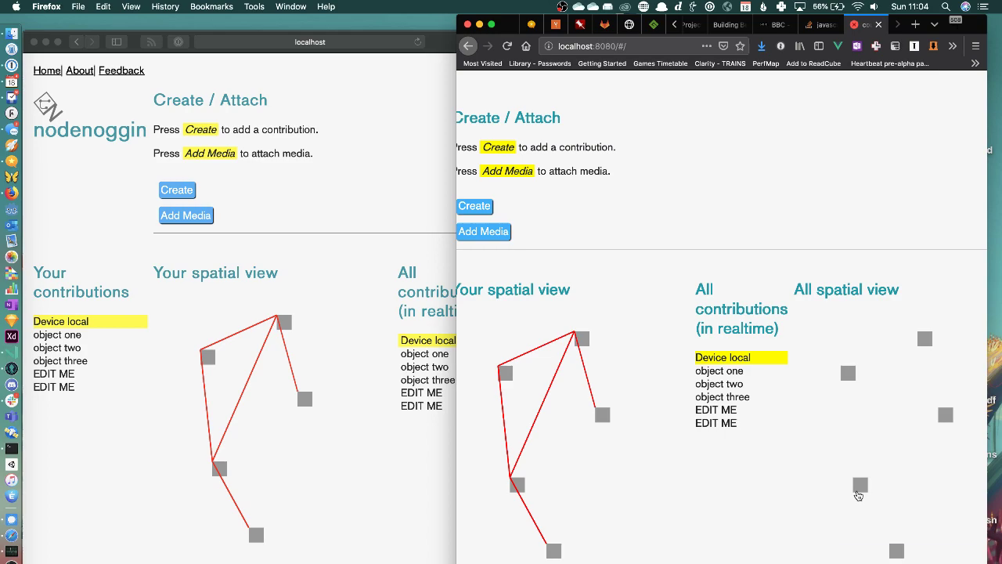
pyautogui.hscroll(-3, 858, 495)
pyautogui.moveTo(640, 374); pyautogui.dragTo(613, 338)
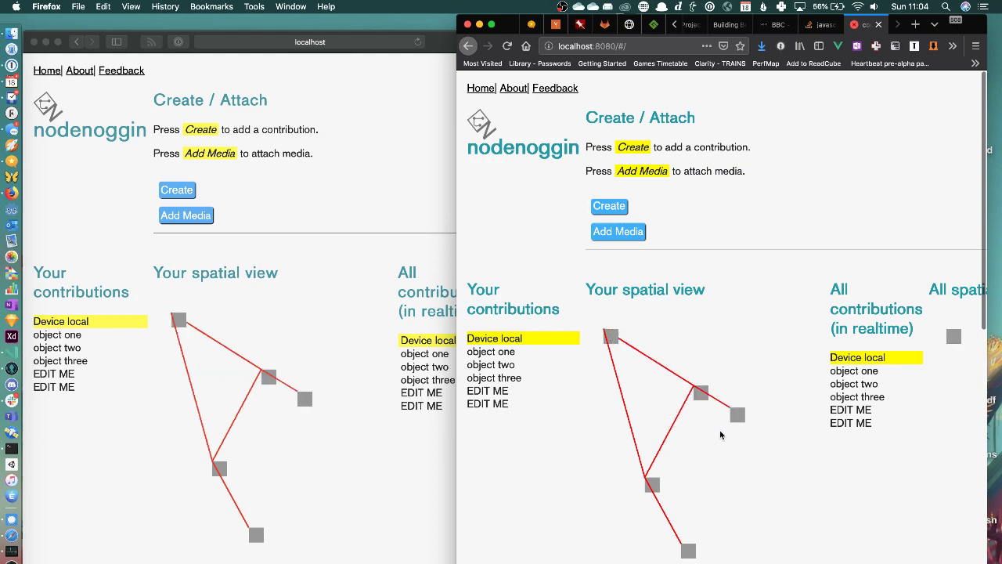
pyautogui.moveTo(721, 436); pyautogui.dragTo(633, 418)
pyautogui.click(649, 402)
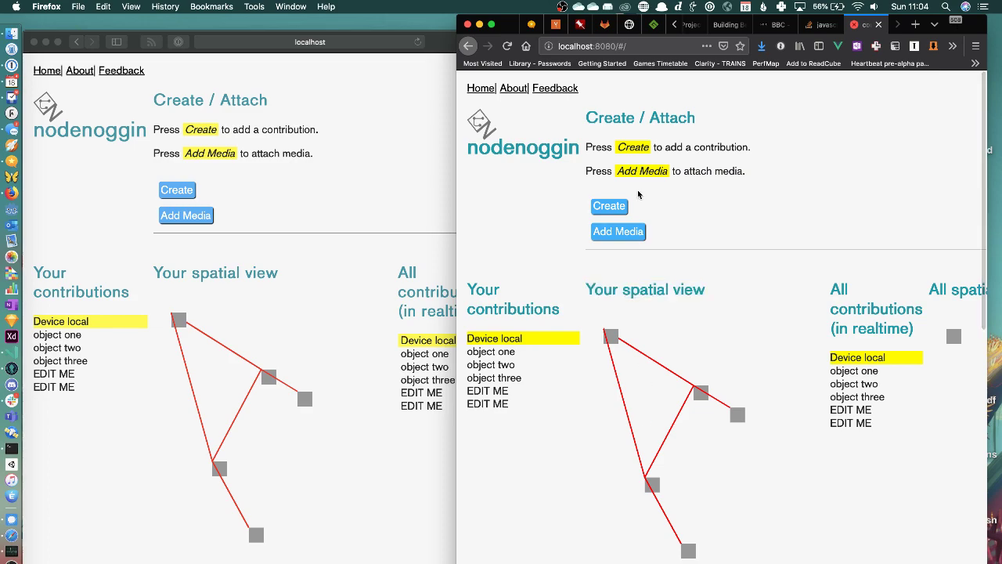
pyautogui.click(563, 7)
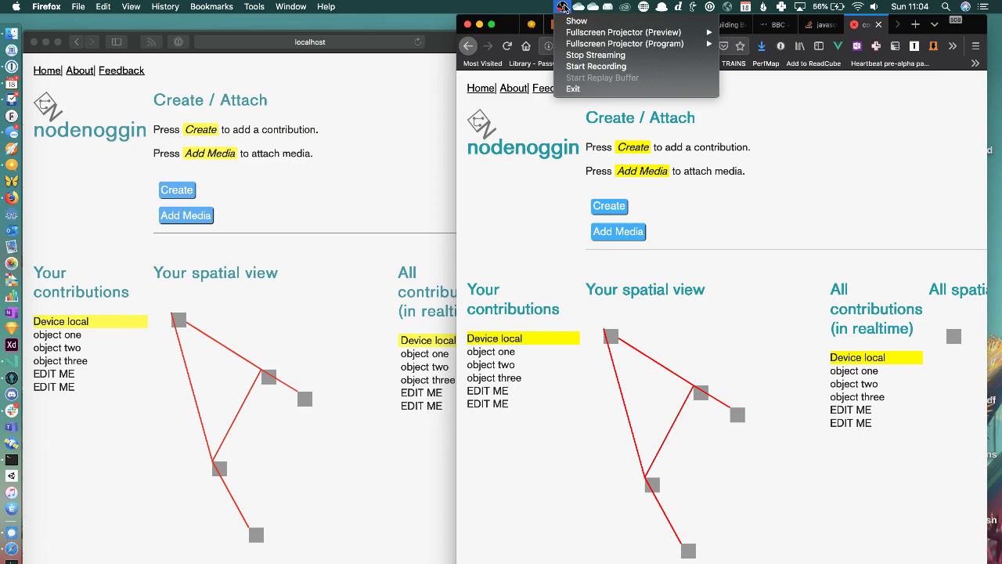